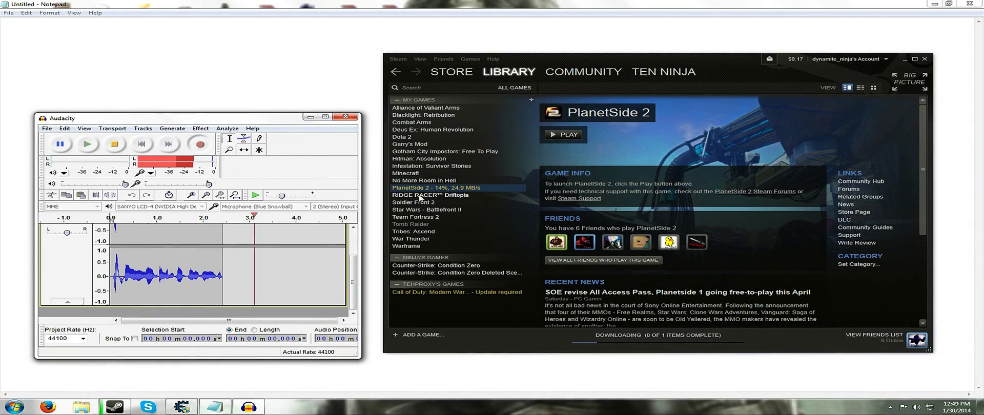
- Minimize Audacity, bring up Cheat Engine and place it side by side with the Steam window
click(310, 117)
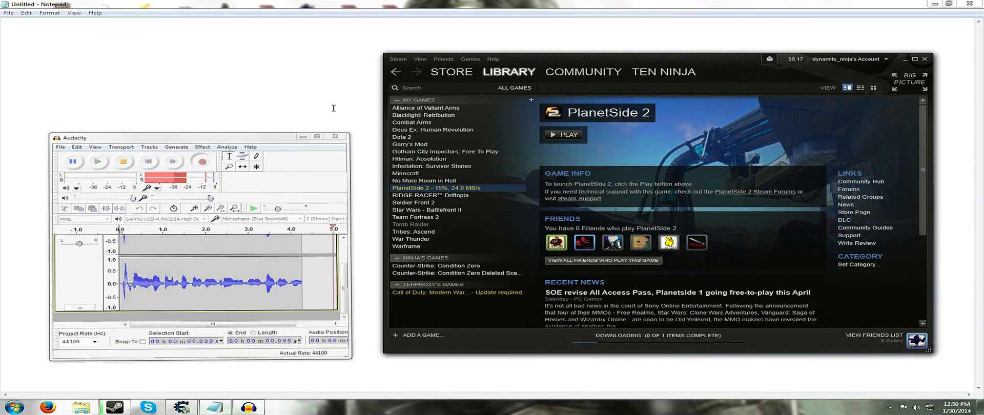
drag(740, 73, 718, 76)
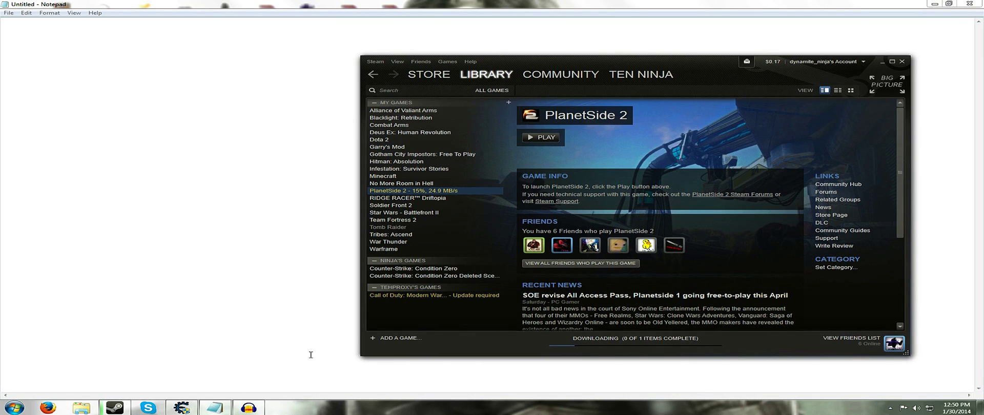
click(181, 408)
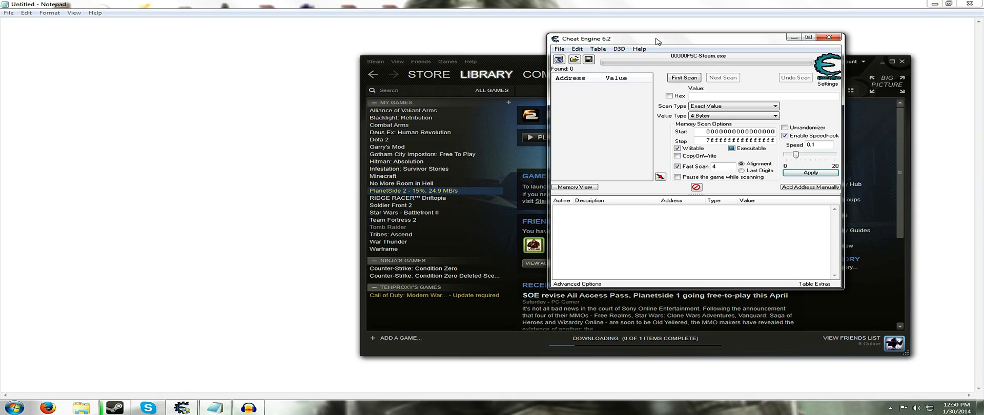
drag(658, 41, 146, 84)
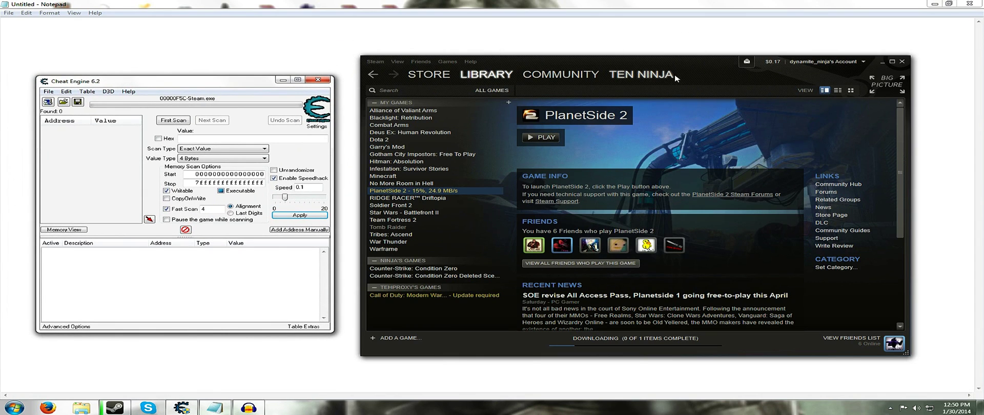
drag(697, 71, 706, 71)
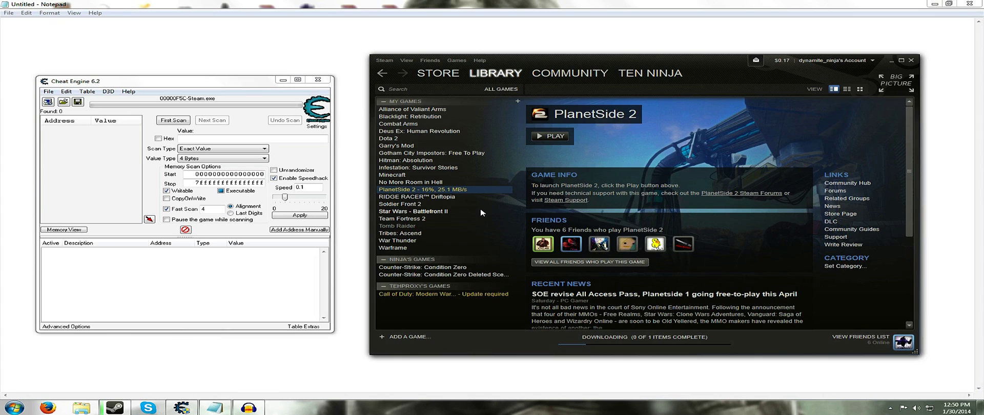
- Minimize Cheat Engine and open the Downloads page of the Steam settings
click(283, 80)
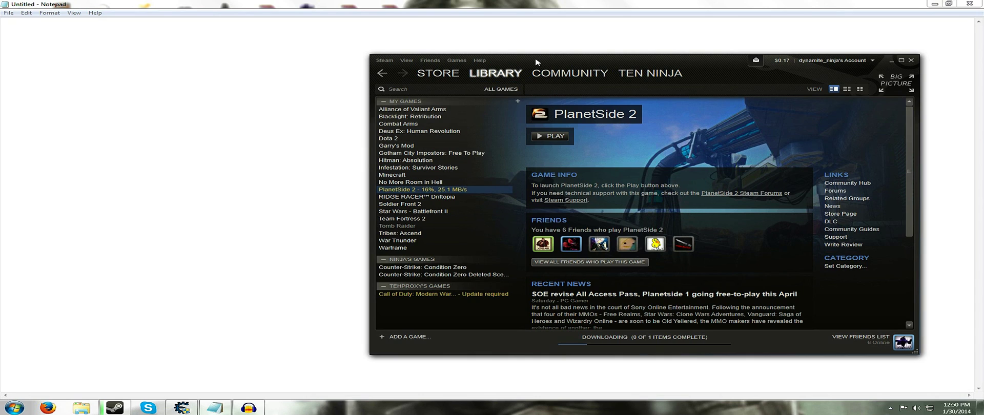
drag(537, 61, 320, 64)
click(214, 61)
click(170, 64)
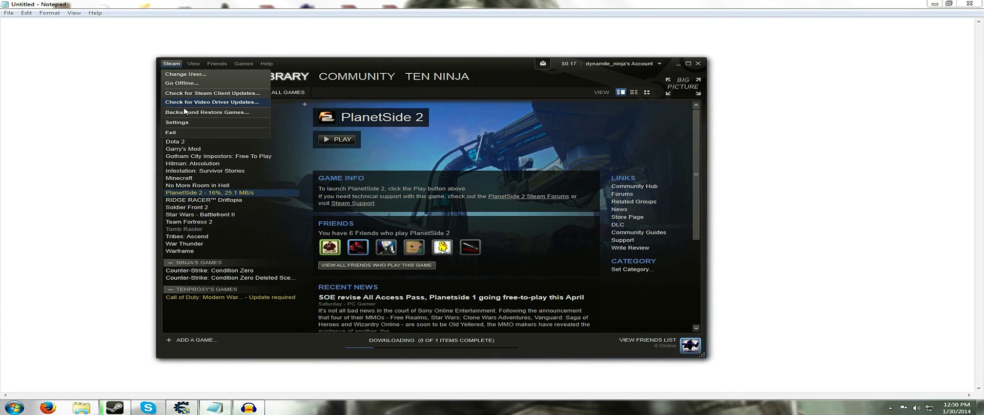
click(177, 123)
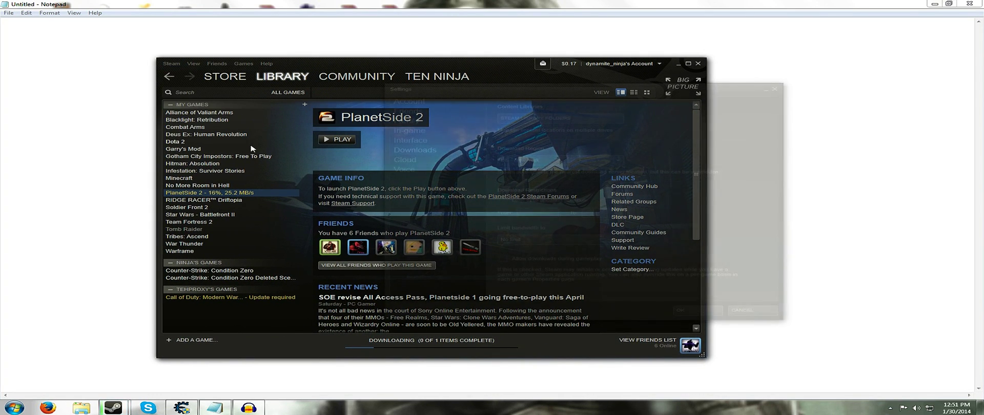
drag(549, 97, 423, 84)
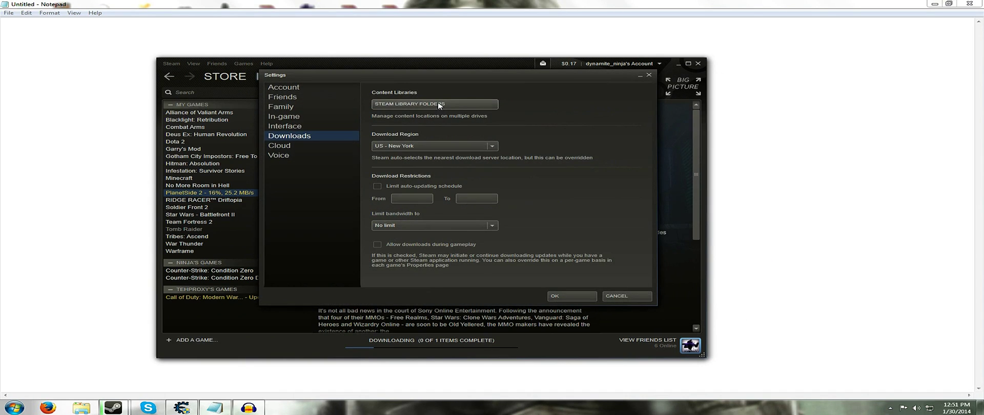
click(291, 90)
click(300, 136)
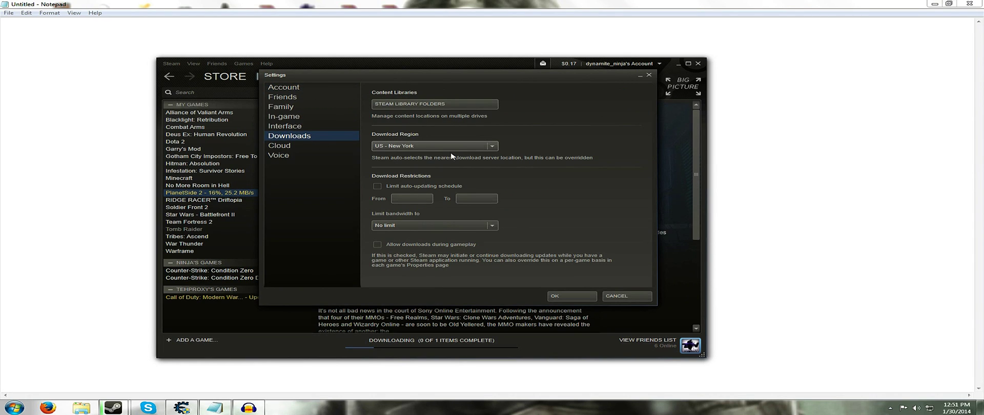
- Switch the download region to US - Philadelphia and back to US - New York, and save the settings
click(489, 147)
scroll(441, 184, up, 3)
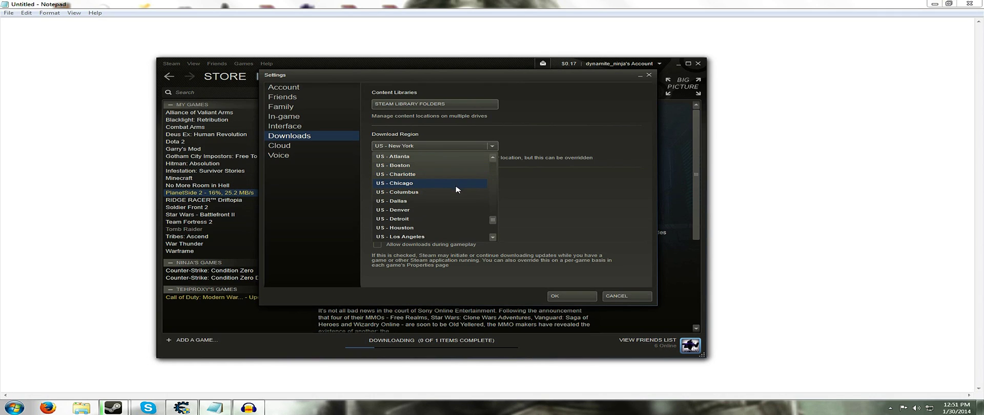
scroll(409, 205, down, 2)
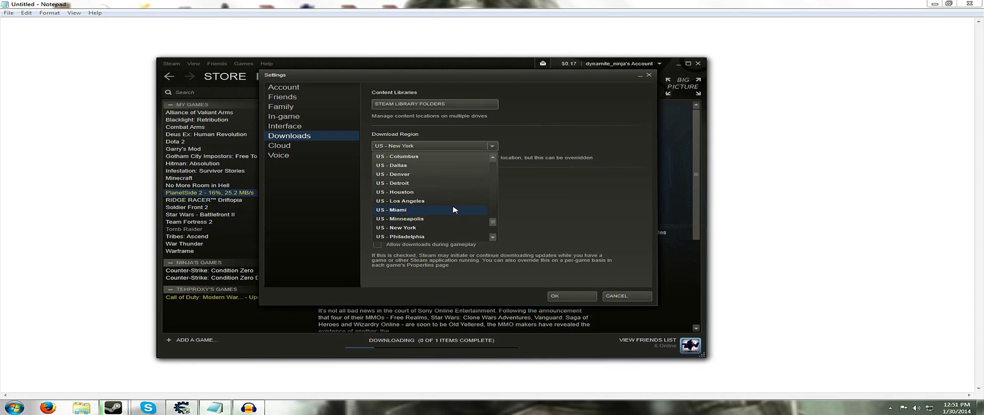
click(405, 219)
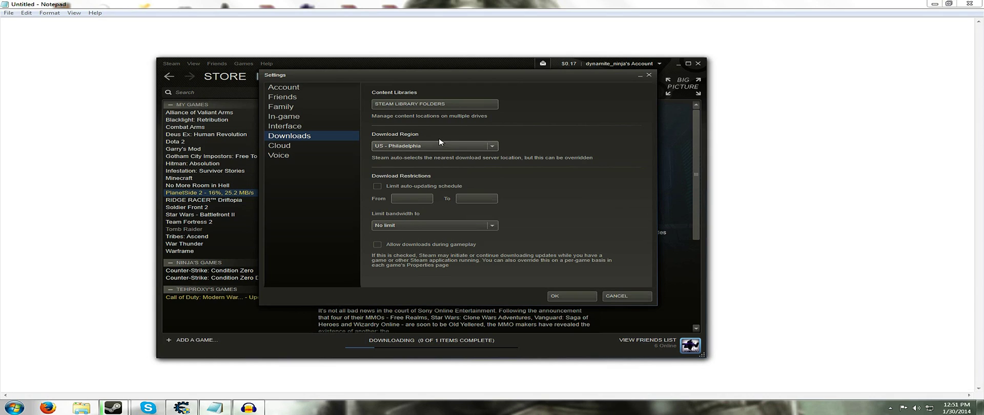
click(493, 147)
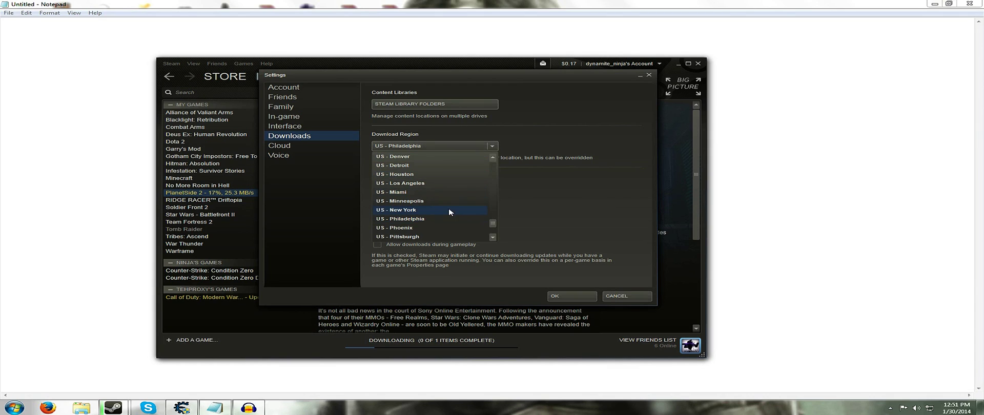
click(450, 213)
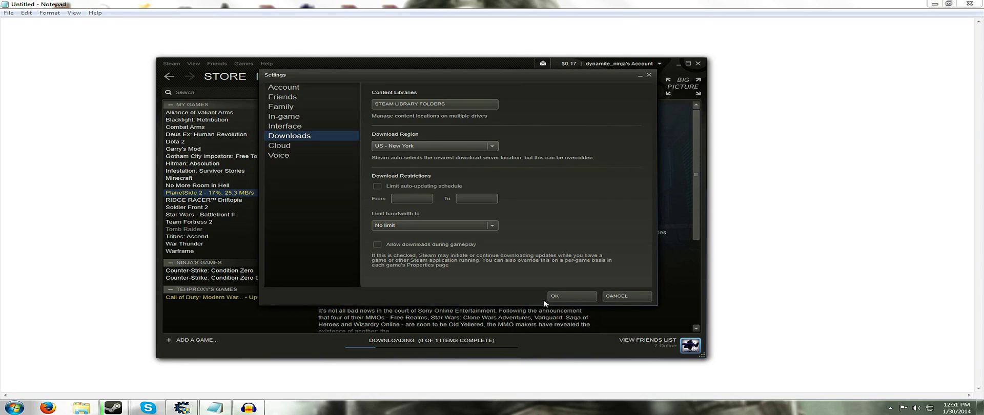
click(572, 300)
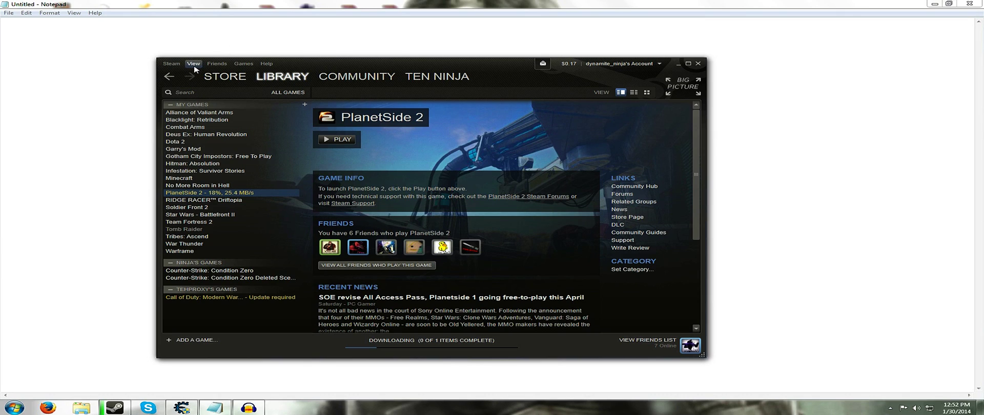
- Reopen the Steam settings, choose a different US download region, save it and restart Steam
click(173, 63)
click(187, 123)
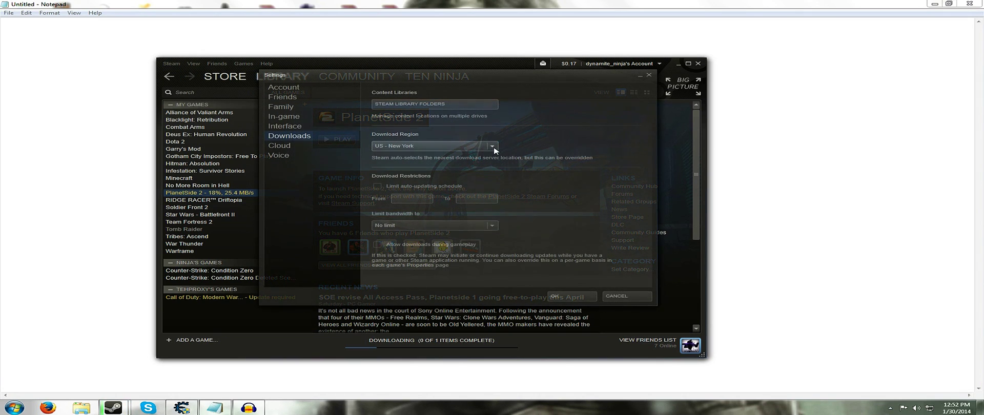
click(444, 147)
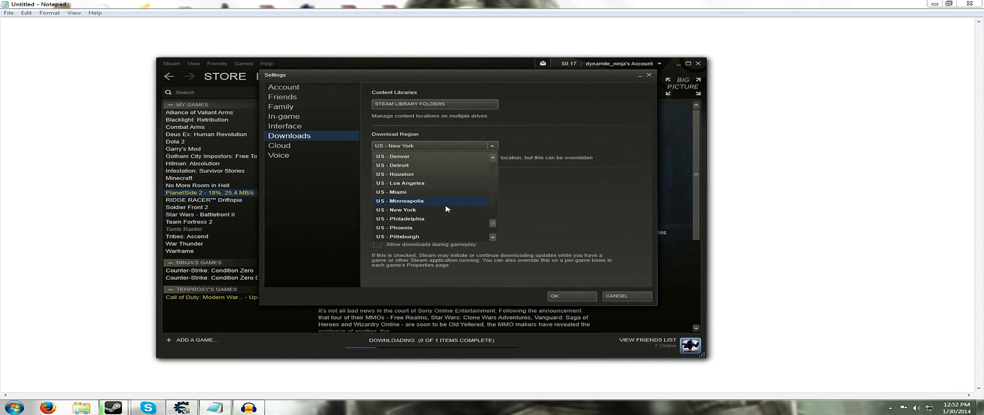
scroll(471, 214, down, 1)
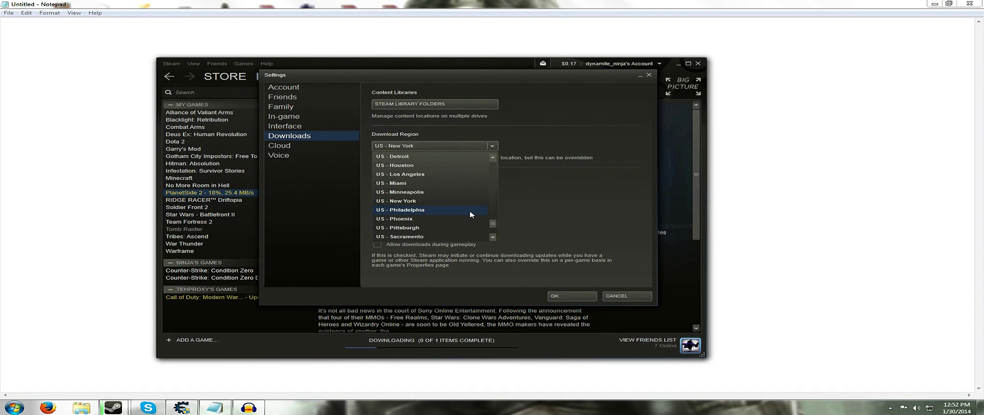
scroll(469, 219, down, 3)
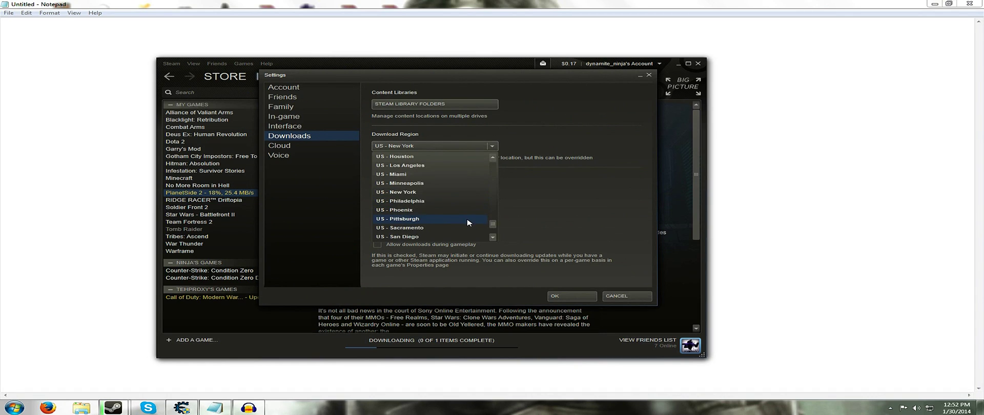
scroll(467, 222, down, 5)
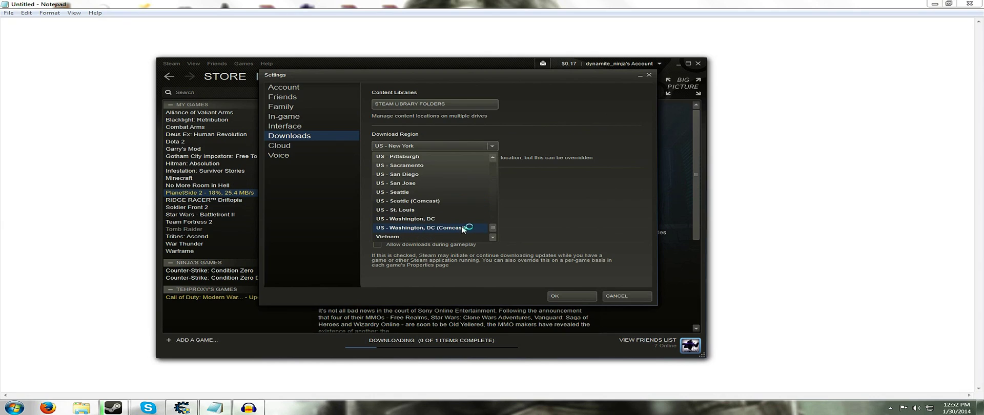
scroll(461, 225, up, 8)
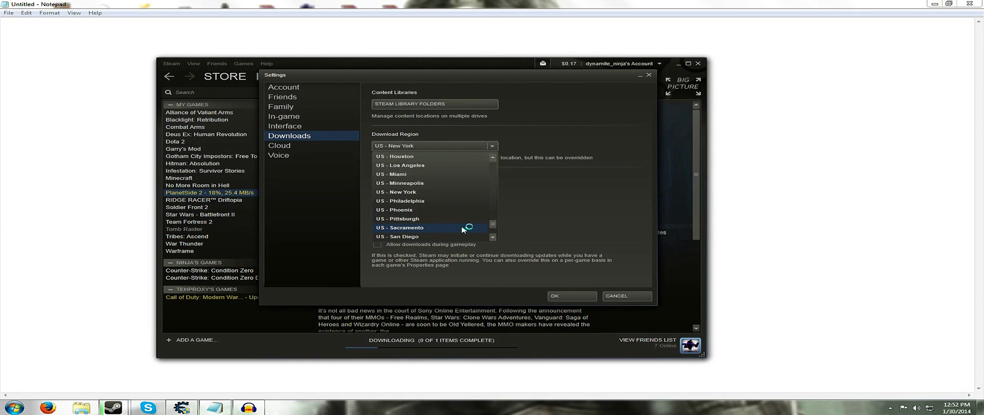
click(419, 183)
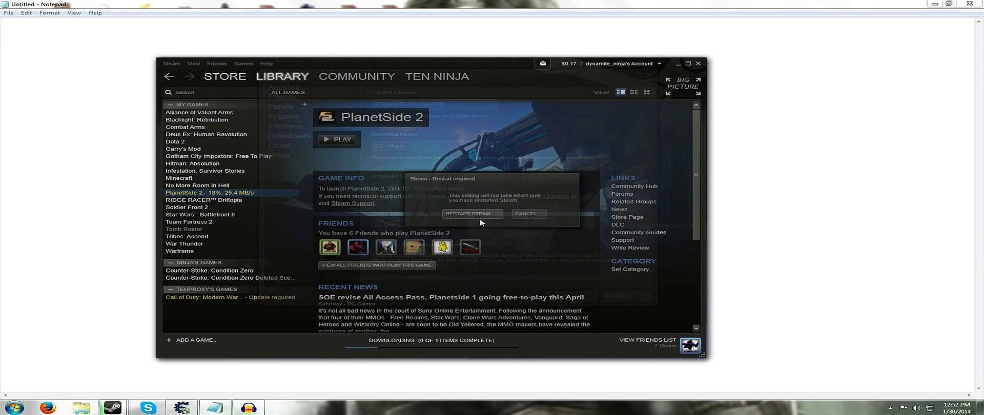
click(495, 220)
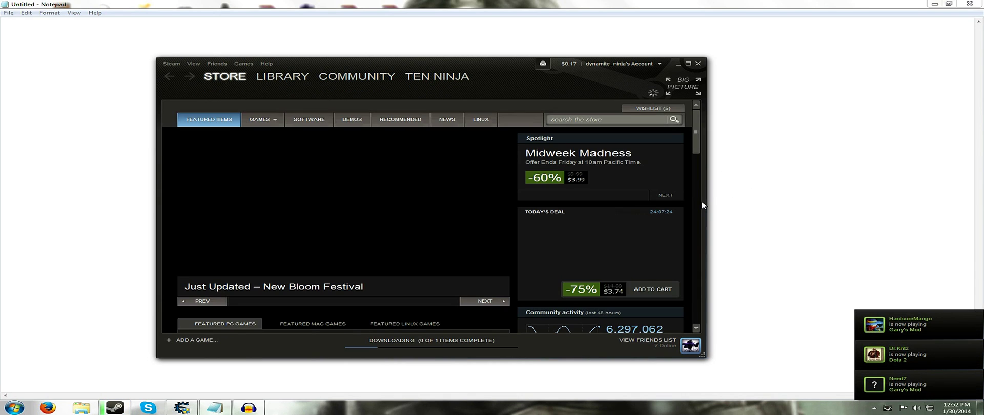
- Widen and reposition the Steam window and show all games in the library
drag(706, 207, 825, 205)
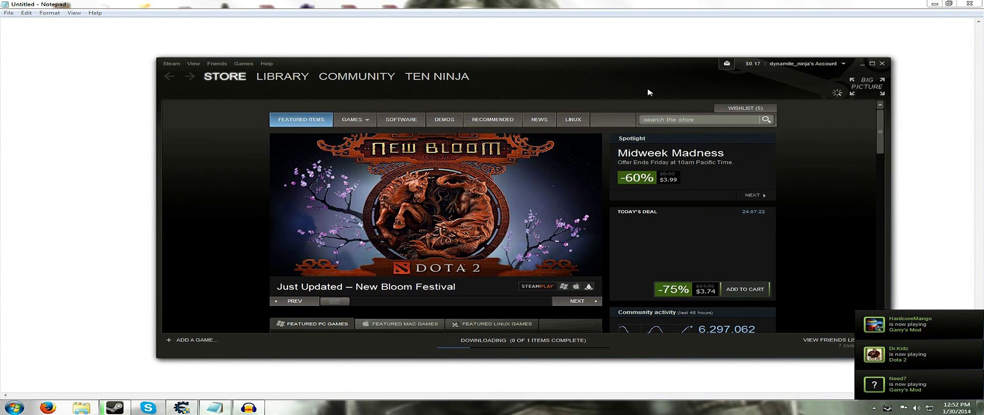
mouse_move(634, 72)
mouse_down()
mouse_move(562, 60)
mouse_move(568, 23)
mouse_move(618, 64)
mouse_up()
drag(525, 68, 517, 63)
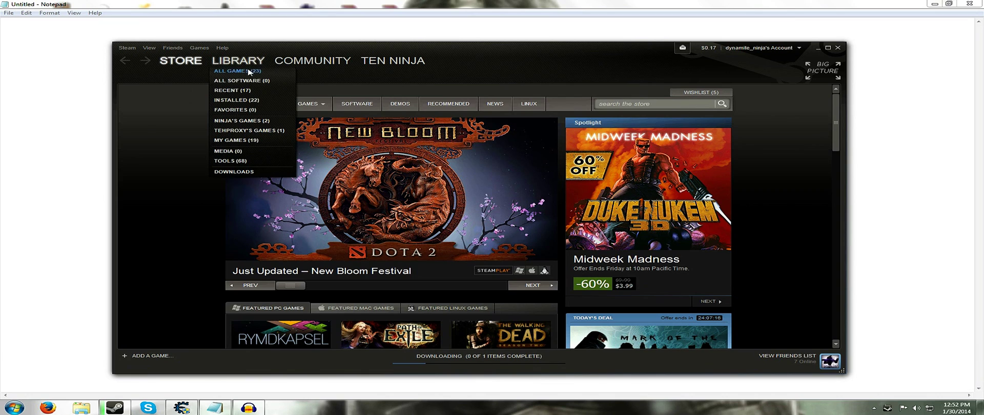
click(251, 71)
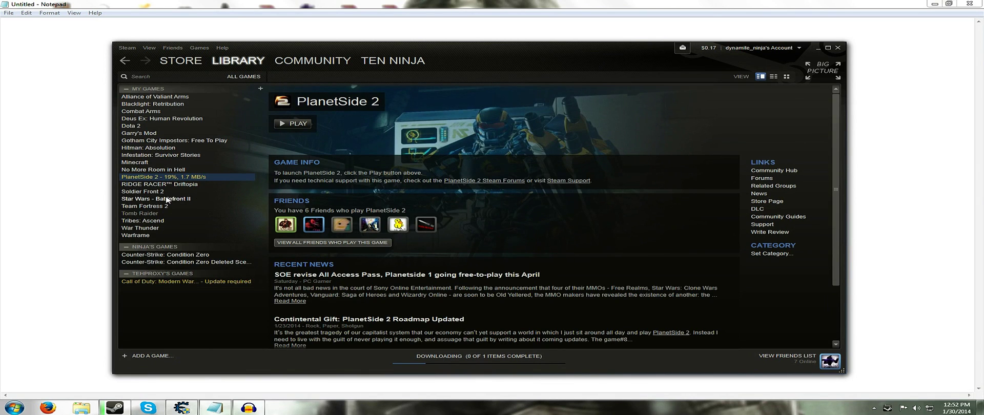
- Close the Cheat Engine window still attached to the old Steam.exe process and reposition Steam
click(181, 407)
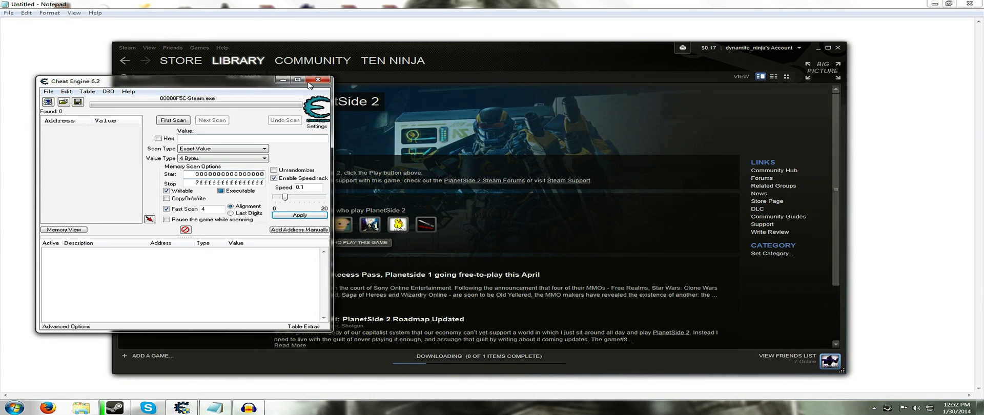
click(317, 80)
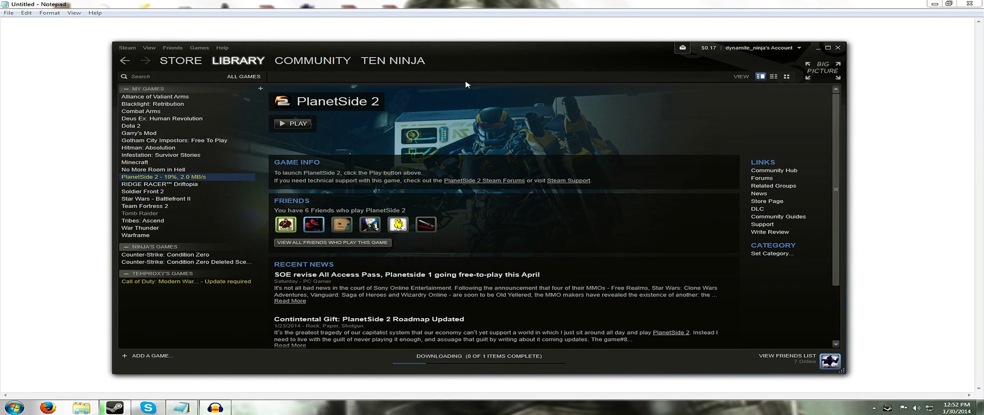
drag(466, 68, 517, 60)
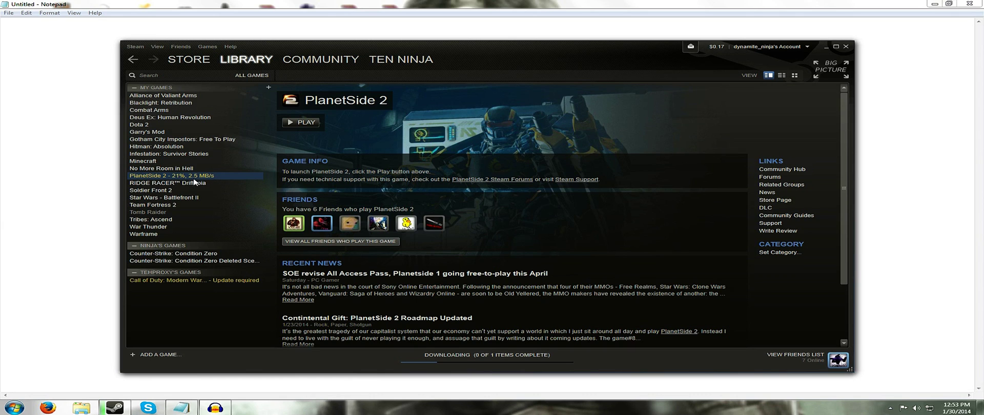
- Search for "cheat" among the installed programs, launch Cheat Engine 6.2 (64-bit) and arrange the Steam window beside it
drag(488, 71, 573, 66)
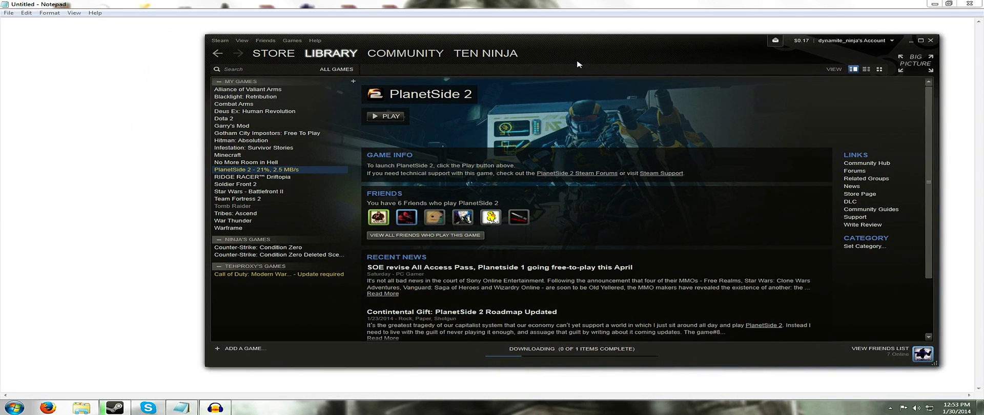
key(super)
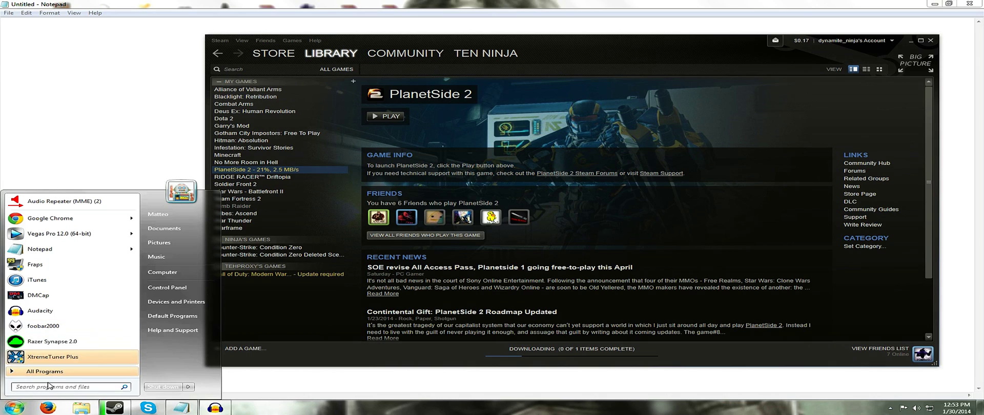
click(69, 386)
text(cheat)
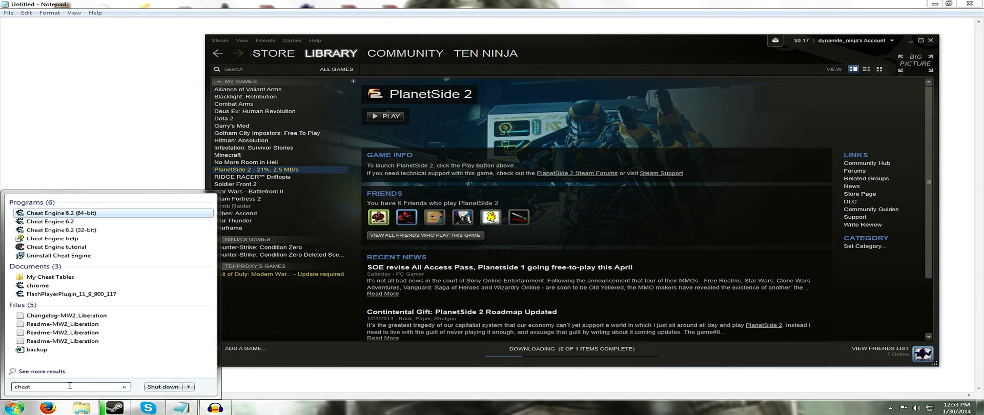
key(Return)
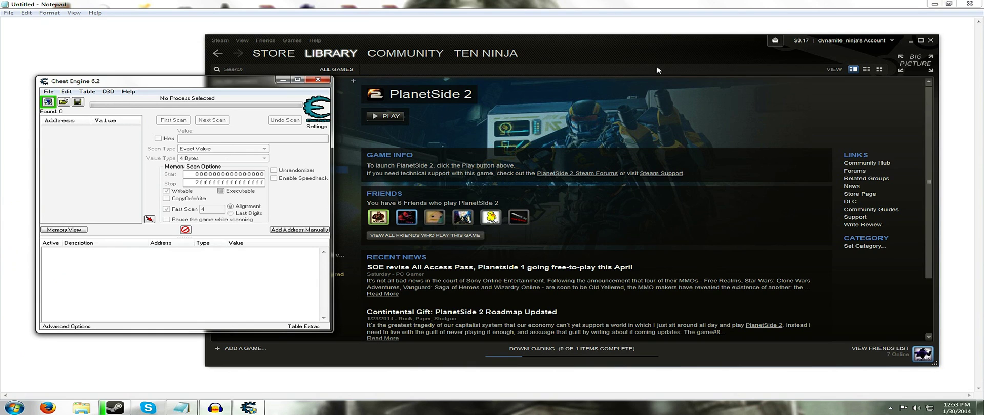
click(666, 70)
drag(678, 70, 698, 69)
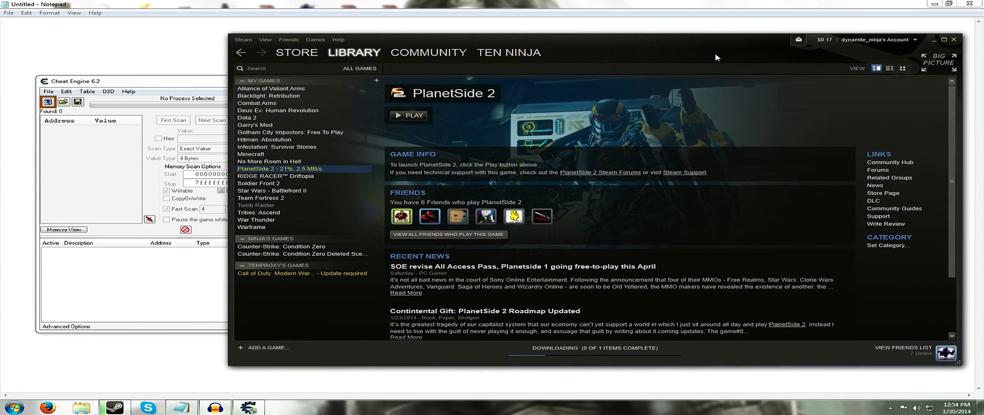
- Bring Cheat Engine in front of Steam and attach it to the Steam.exe process
drag(157, 83, 182, 116)
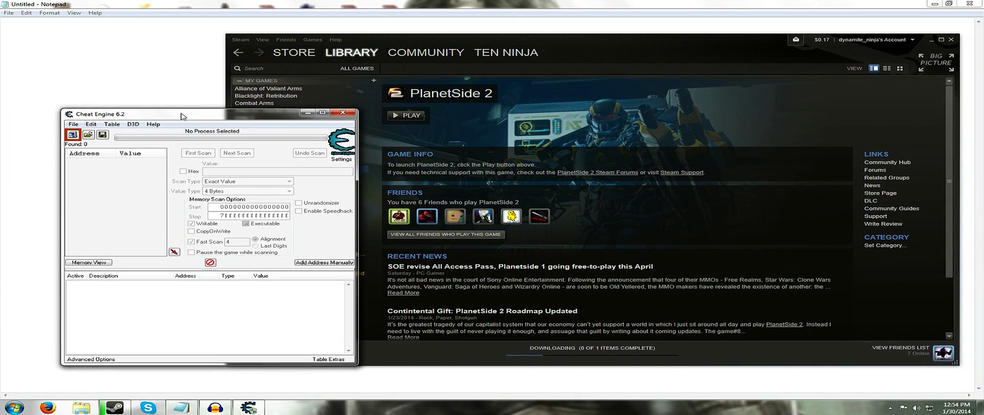
click(73, 135)
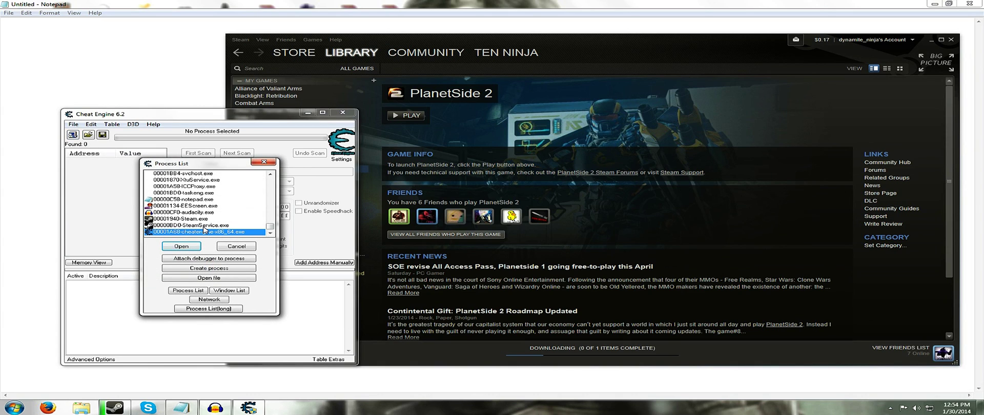
click(177, 226)
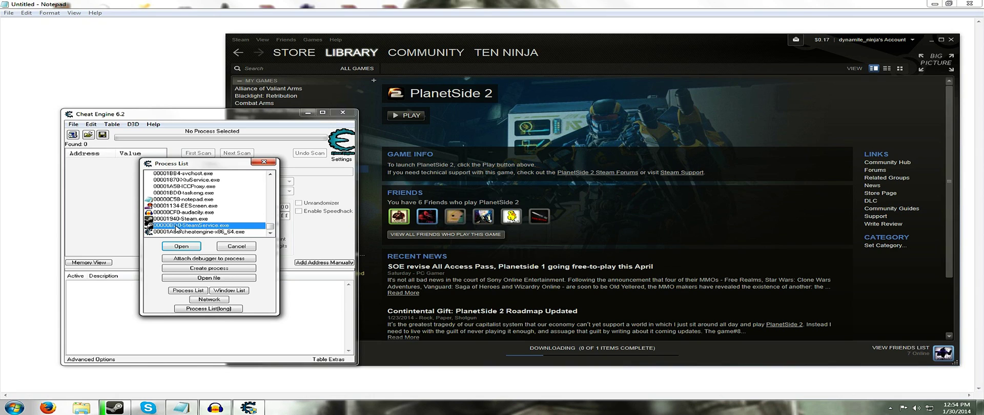
click(180, 220)
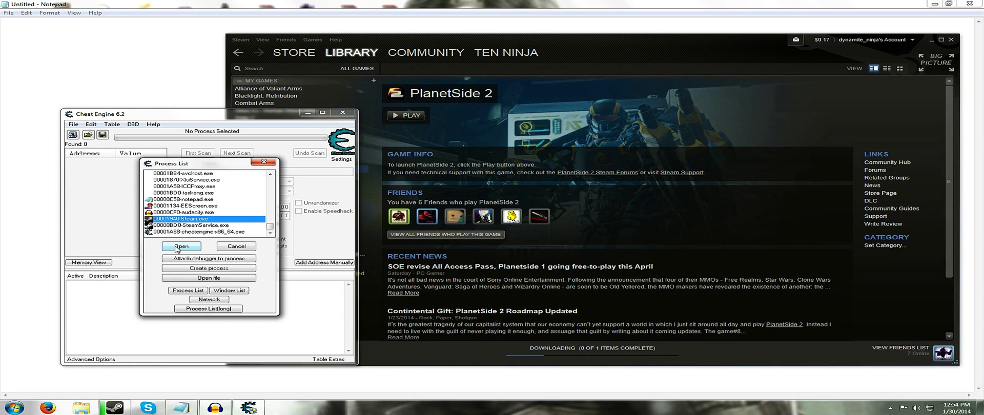
click(177, 247)
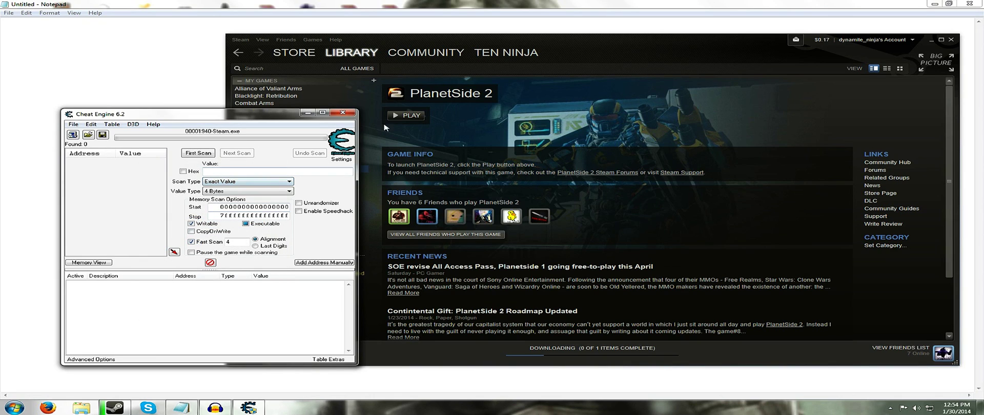
- Reposition the Cheat Engine window over the Steam game page, leaving the library's game list uncovered
drag(159, 113, 133, 107)
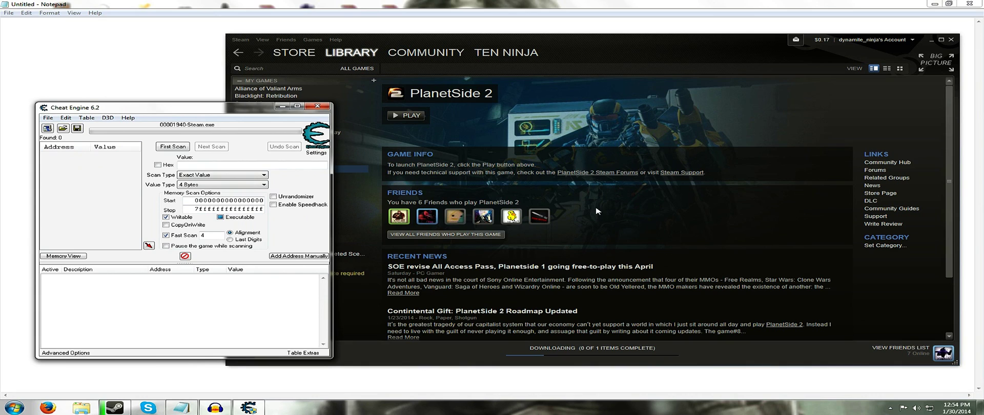
click(459, 205)
click(153, 163)
drag(205, 107, 570, 134)
drag(499, 135, 554, 81)
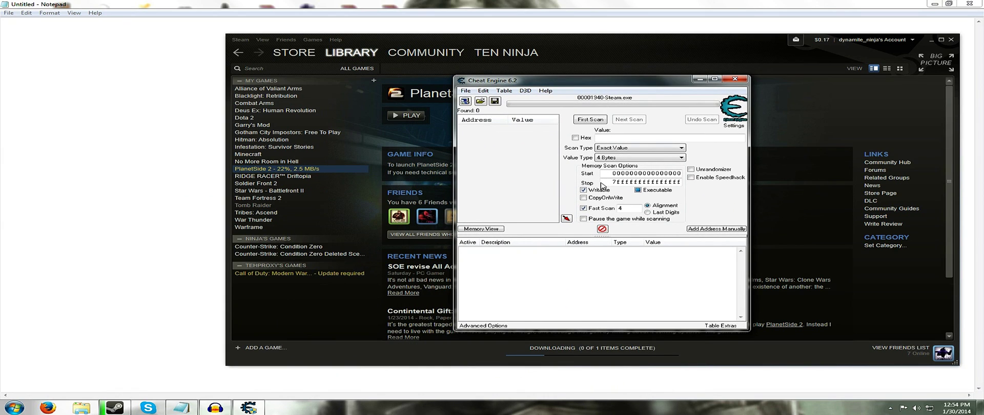
- Enable the speedhack for the Steam process and apply a speed of 0.1
click(691, 178)
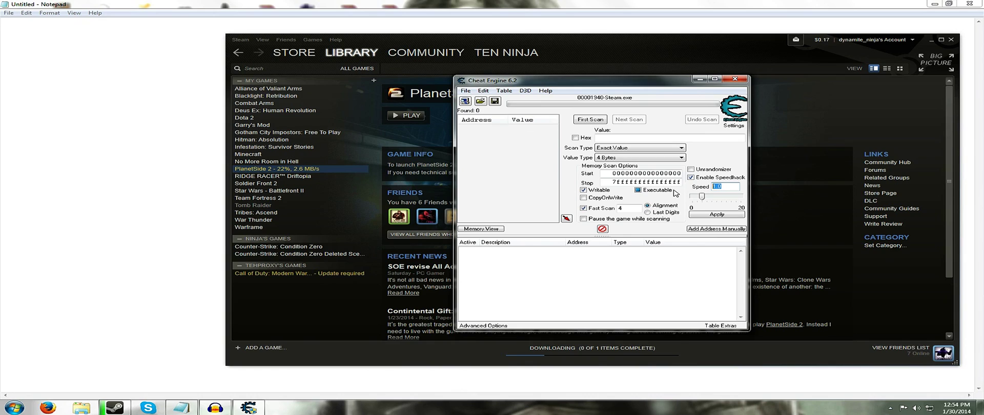
key(BackSpace)
text(.)
text(.1)
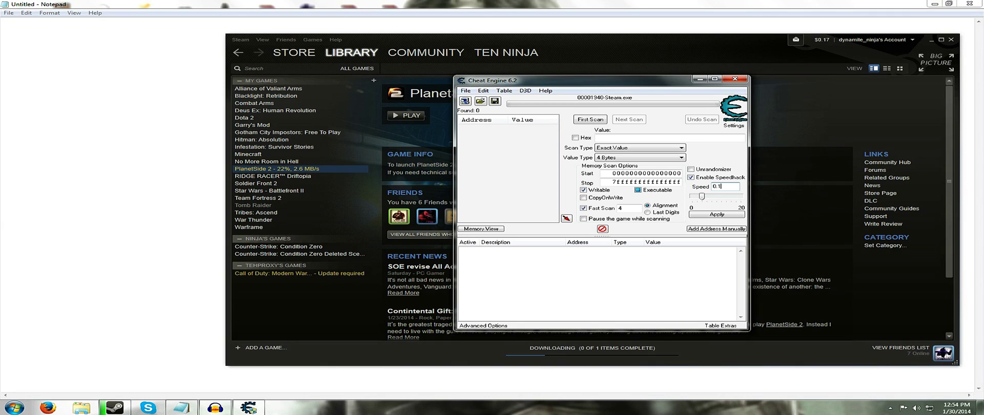
click(716, 214)
- Minimize Cheat Engine and move the Steam library window toward the middle of the desktop
click(699, 79)
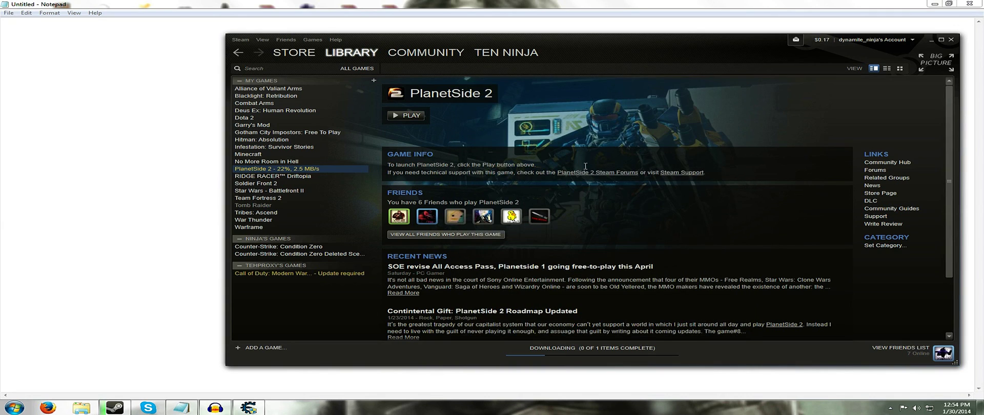
drag(596, 44, 509, 51)
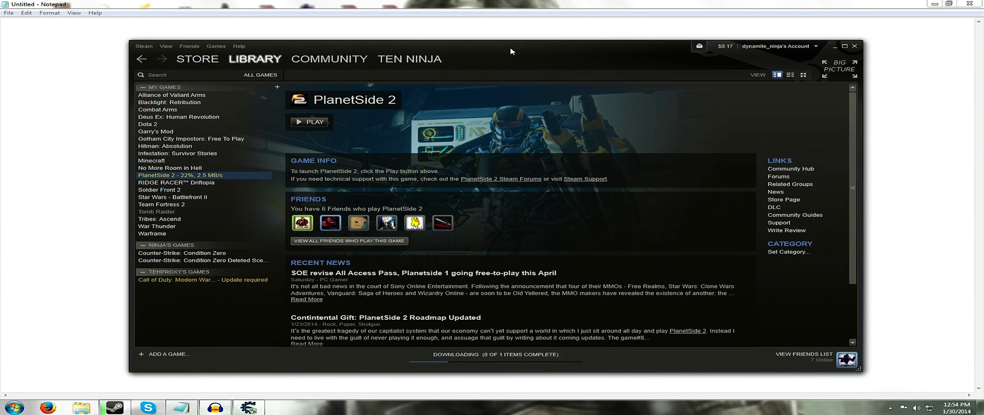